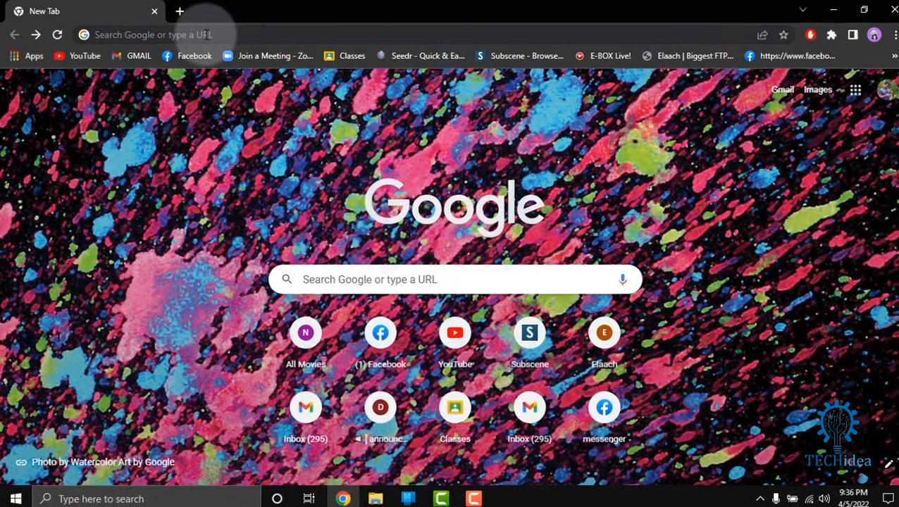
Open the Google Business Profile website at business.google.com
{"action": "left_click", "coordinate": [204, 35]}
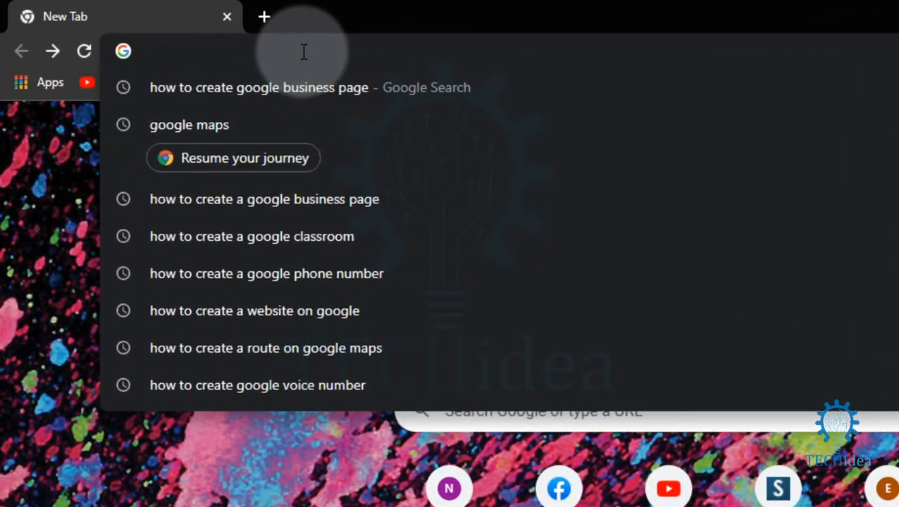
{"action": "type", "text": "b"}
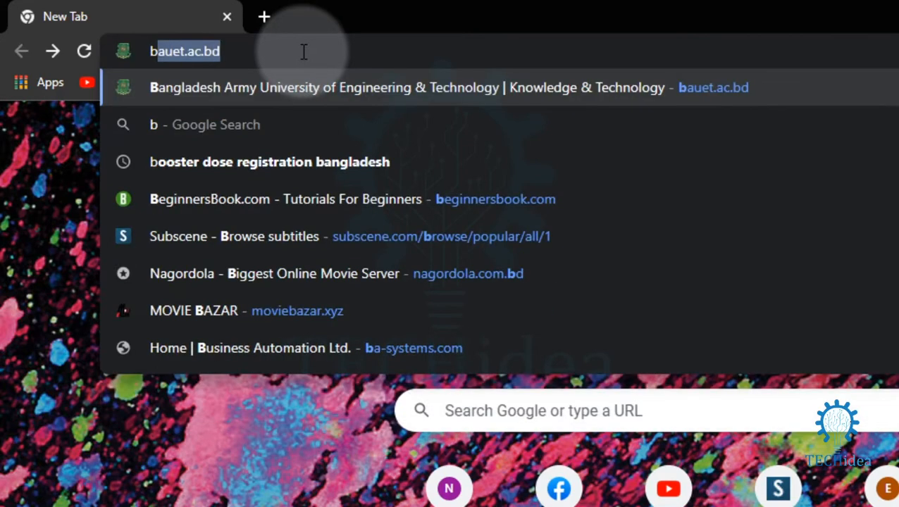
{"action": "type", "text": "usi"}
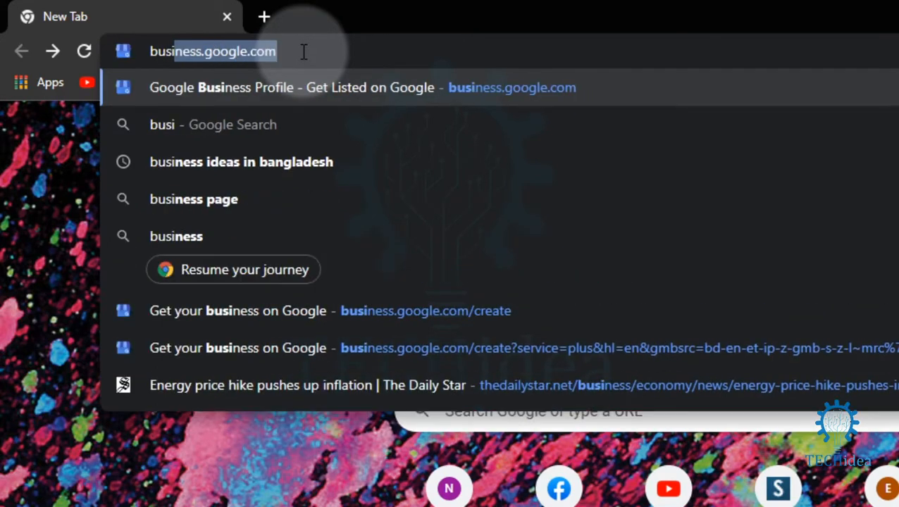
{"action": "type", "text": "ness"}
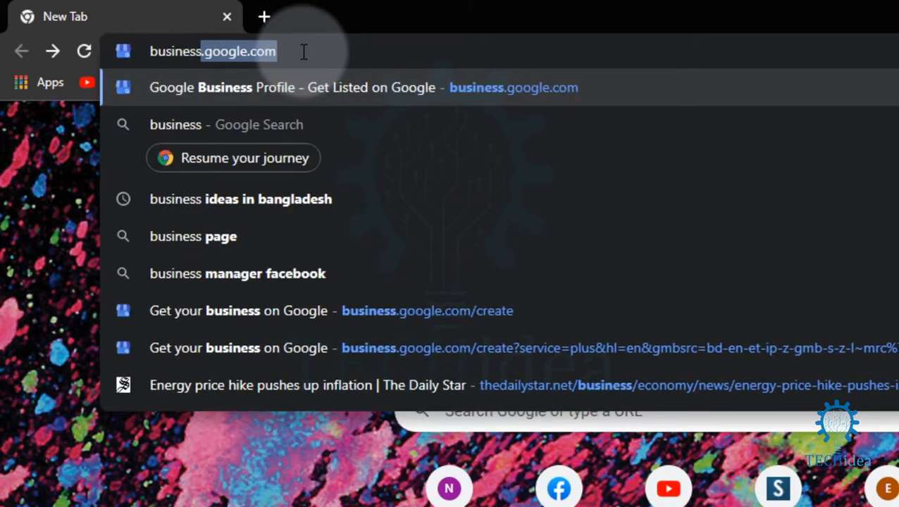
{"action": "type", "text": "."}
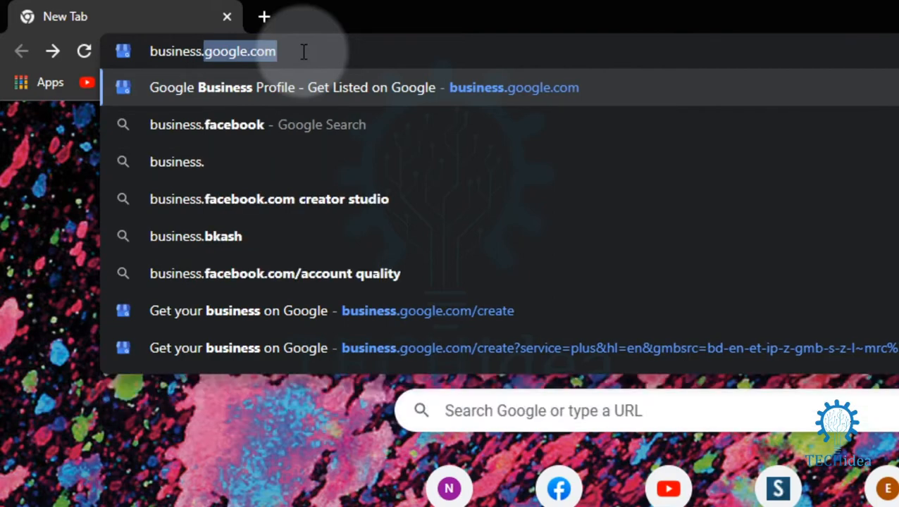
{"action": "type", "text": "goog"}
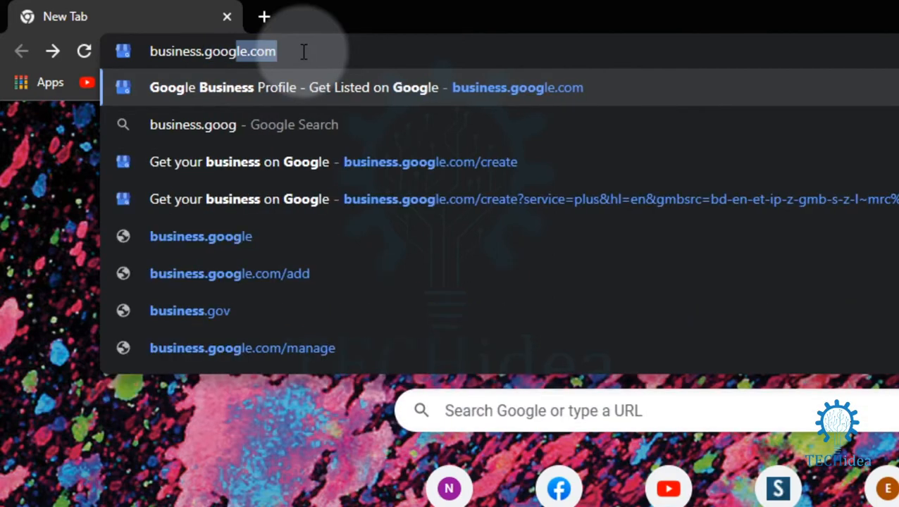
{"action": "type", "text": "le.com"}
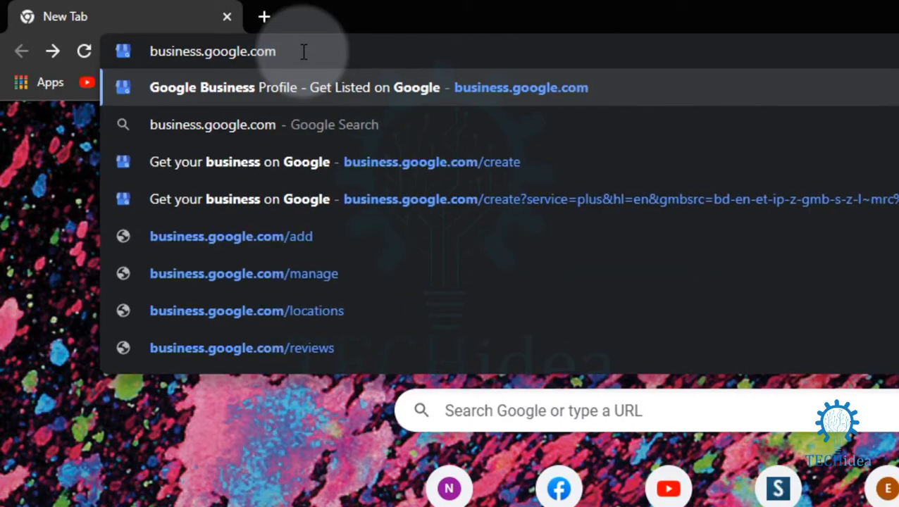
{"action": "key", "text": "Return"}
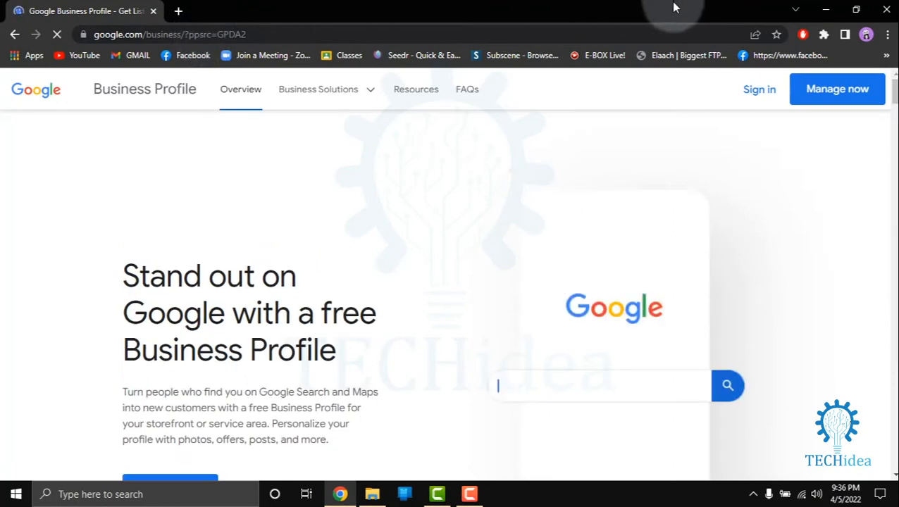
Sign in to Google Business Profile and start adding a new business to Google
{"action": "scroll", "coordinate": [498, 248], "scroll_direction": "down", "scroll_amount": 3}
{"action": "scroll", "coordinate": [496, 249], "scroll_direction": "down", "scroll_amount": 2}
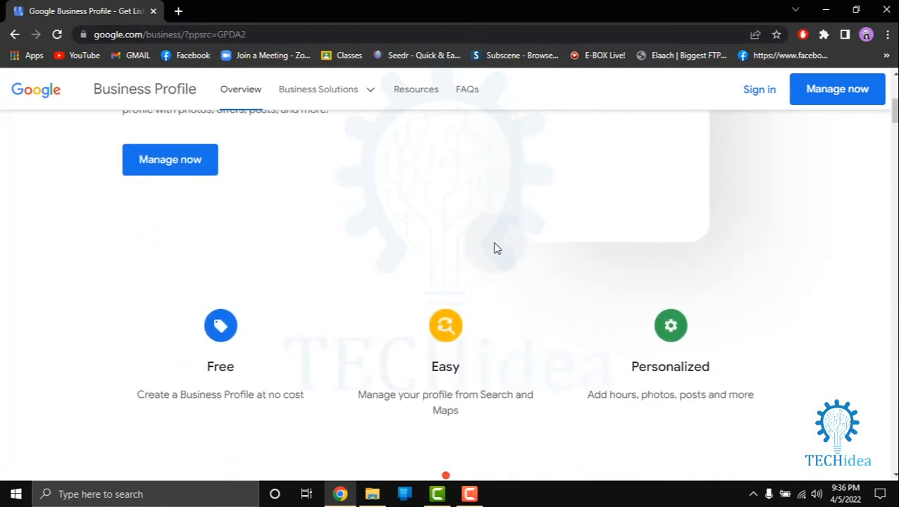
{"action": "left_click", "coordinate": [761, 92]}
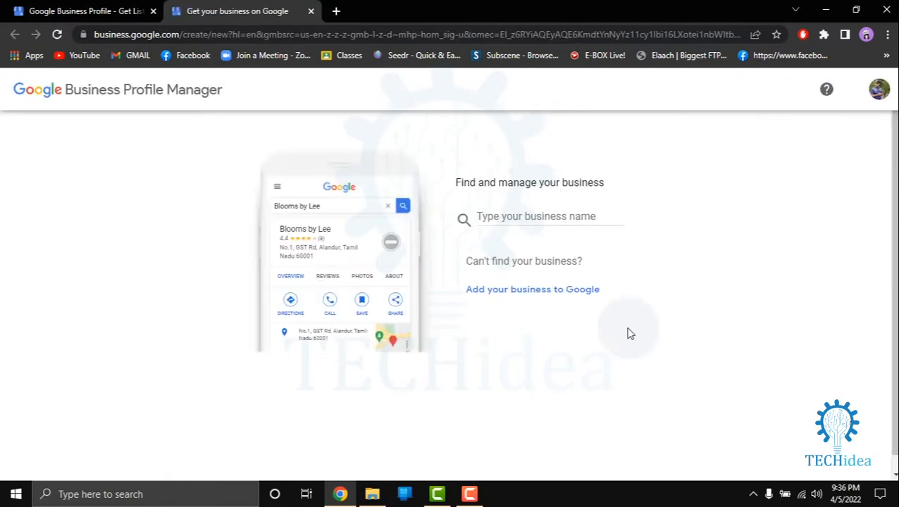
{"action": "scroll", "coordinate": [566, 218], "scroll_direction": "down", "scroll_amount": 1}
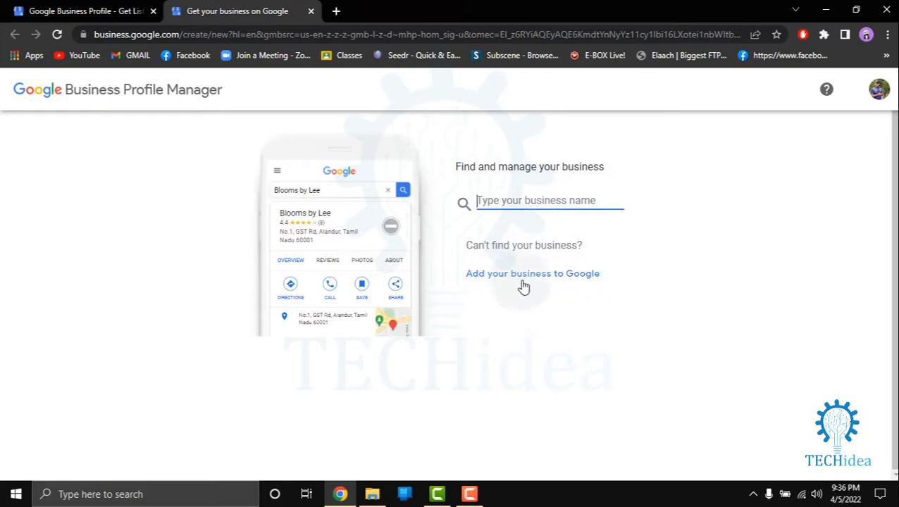
{"action": "left_click", "coordinate": [563, 281]}
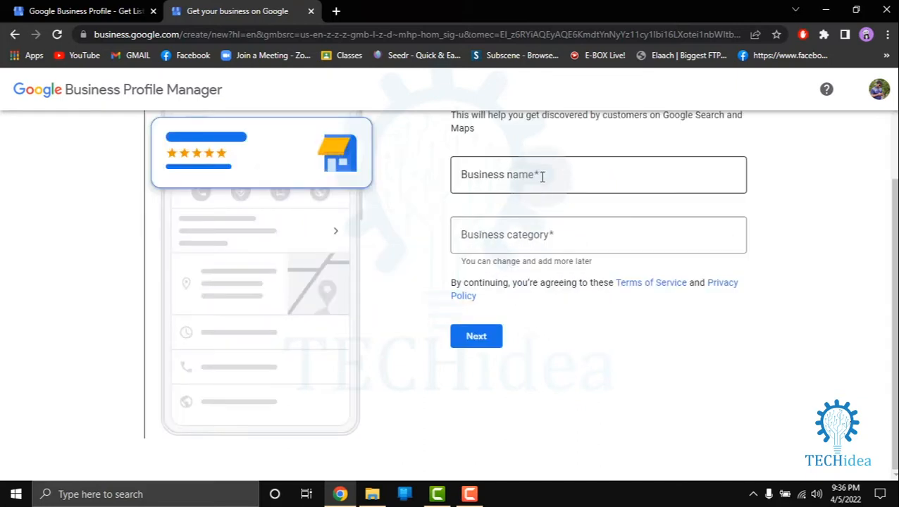
Enter demo5208 as the business name and choose to create a business with this name
{"action": "left_click", "coordinate": [541, 177]}
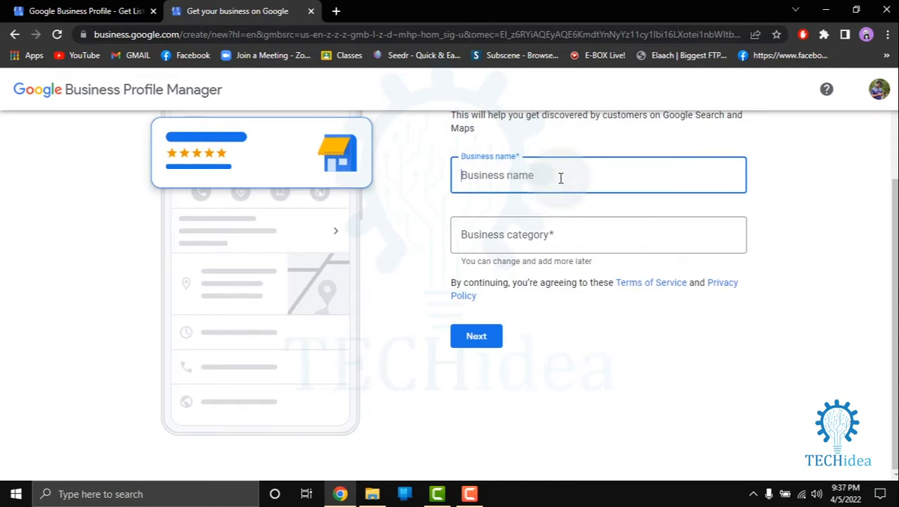
{"action": "type", "text": "demo"}
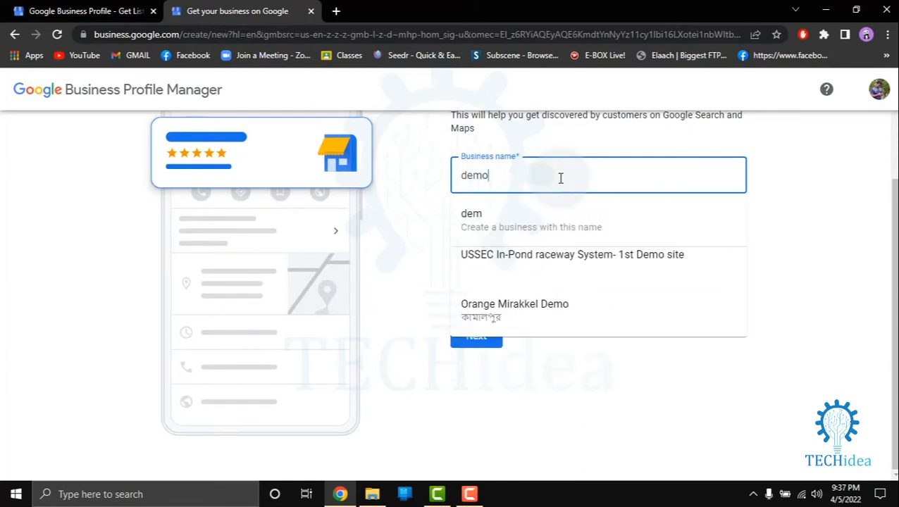
{"action": "type", "text": "5208"}
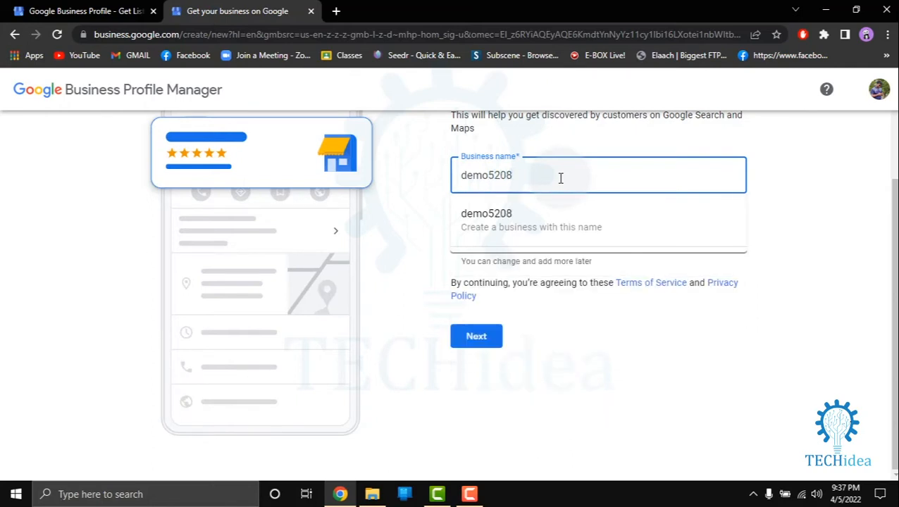
{"action": "left_click", "coordinate": [528, 235]}
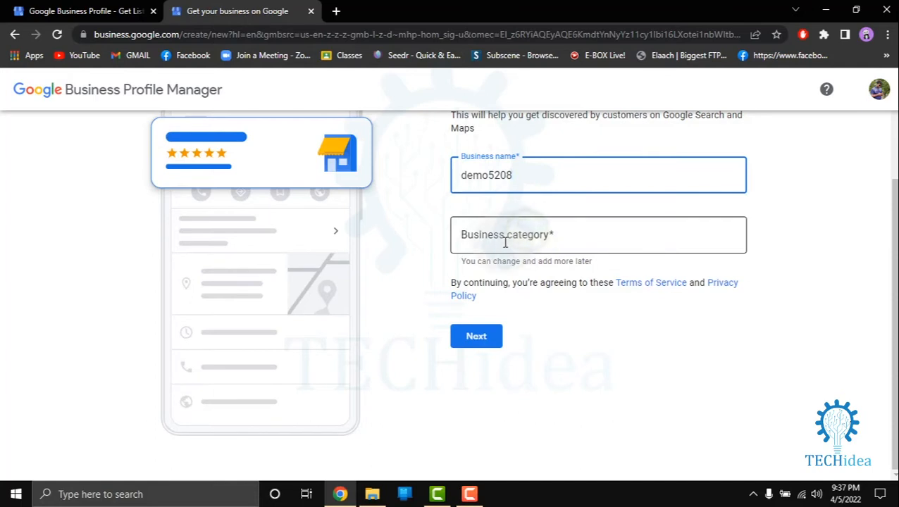
Set the business category to Store and submit the name and category
{"action": "left_click", "coordinate": [505, 242]}
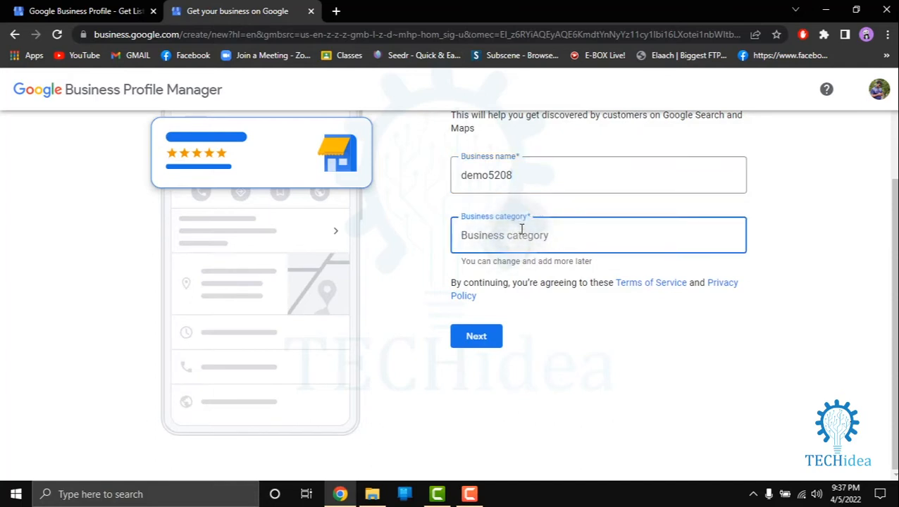
{"action": "type", "text": "s"}
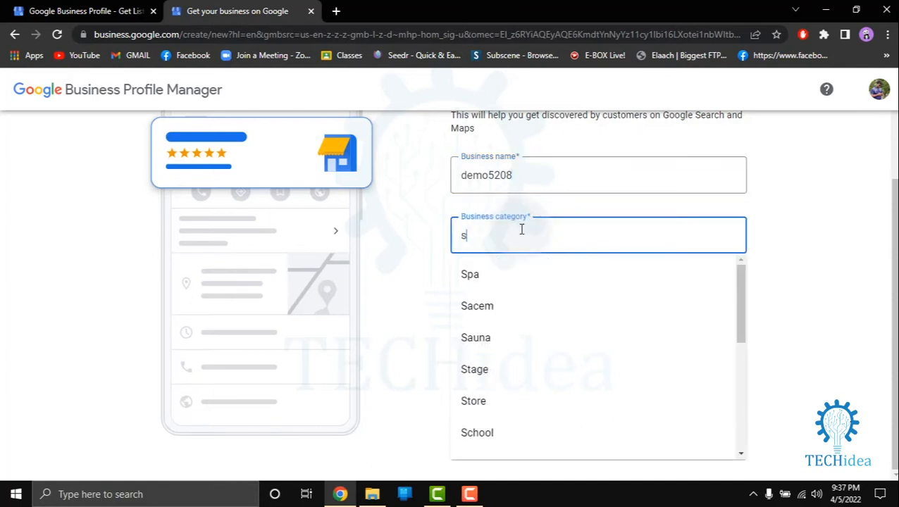
{"action": "type", "text": "to"}
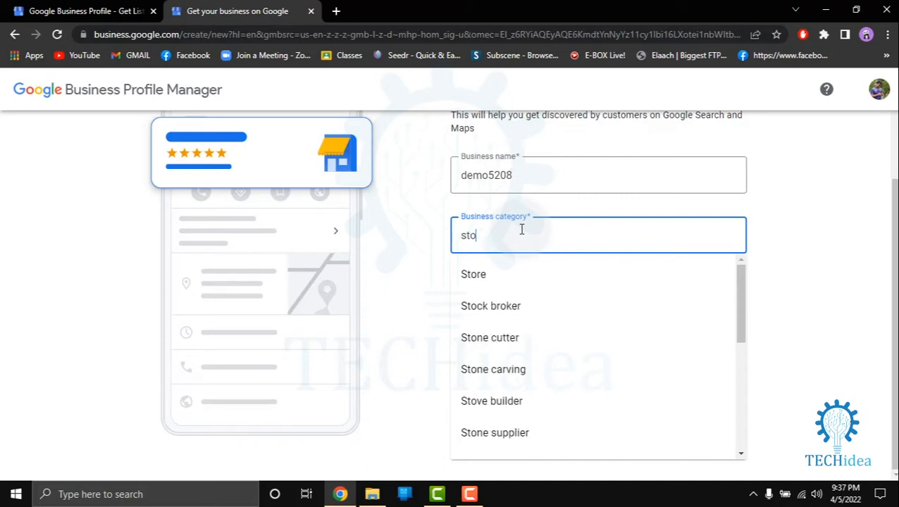
{"action": "left_click", "coordinate": [541, 283]}
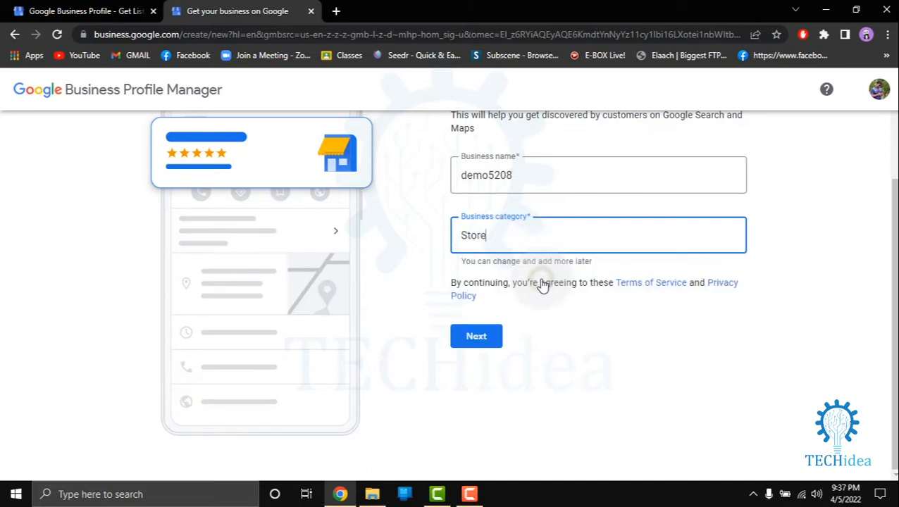
{"action": "left_click", "coordinate": [478, 344]}
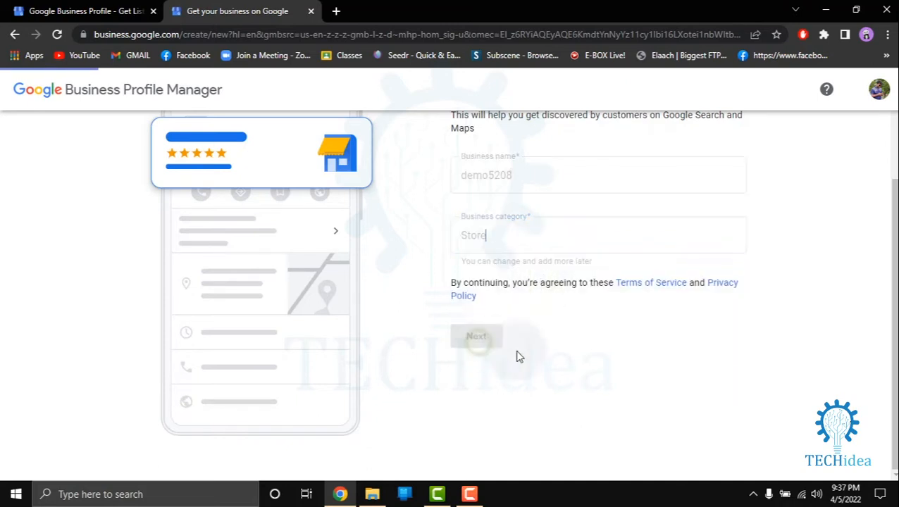
Answer Yes to adding a location customers can visit and continue to the address form
{"action": "scroll", "coordinate": [492, 236], "scroll_direction": "up", "scroll_amount": 1}
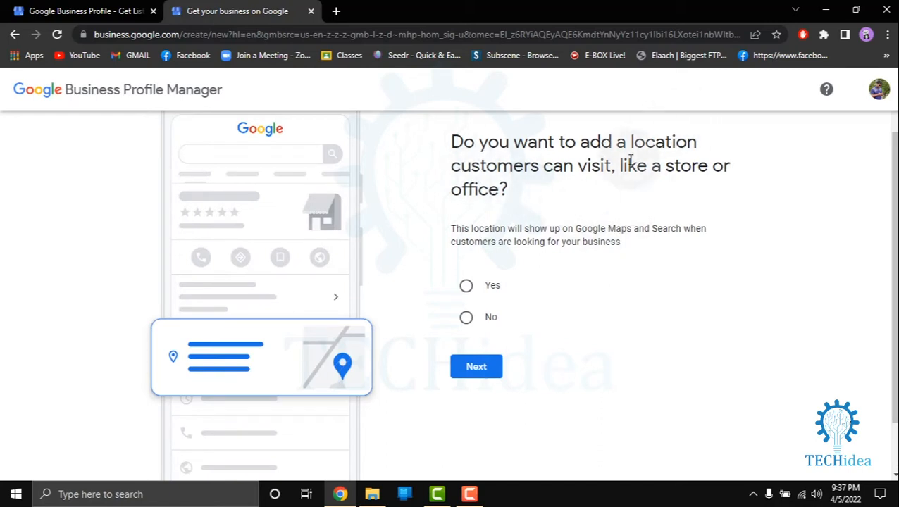
{"action": "left_click", "coordinate": [467, 287]}
{"action": "left_click", "coordinate": [484, 368]}
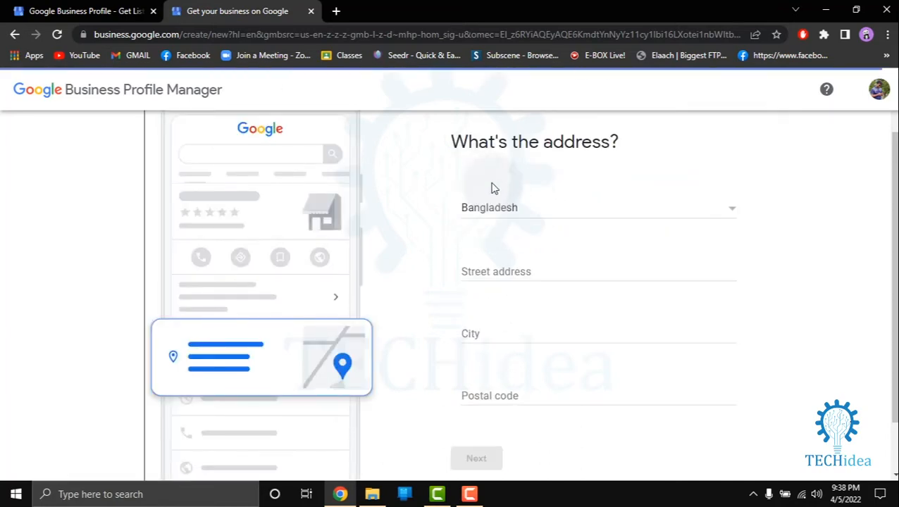
Set the country to Belgium, fill in the street address, postal code and city, and mark the suggested existing business as not matching
{"action": "left_click", "coordinate": [542, 215]}
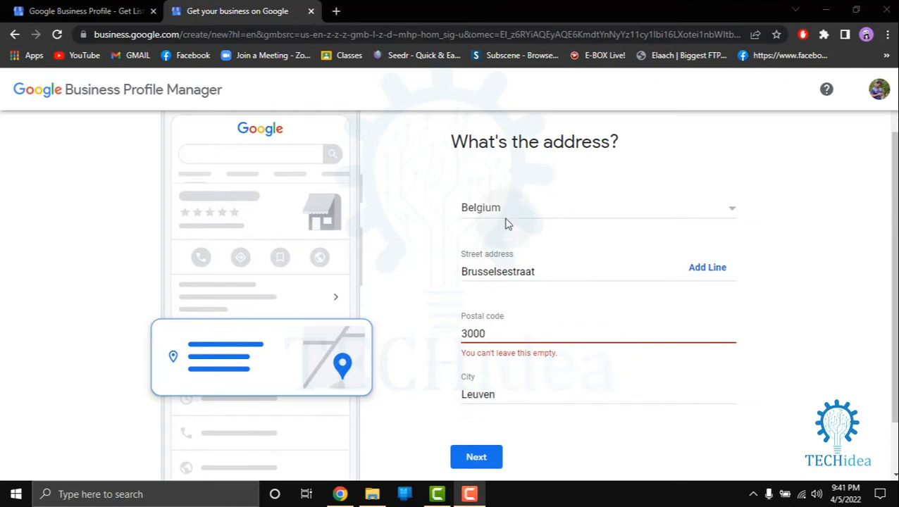
{"action": "left_click", "coordinate": [491, 456]}
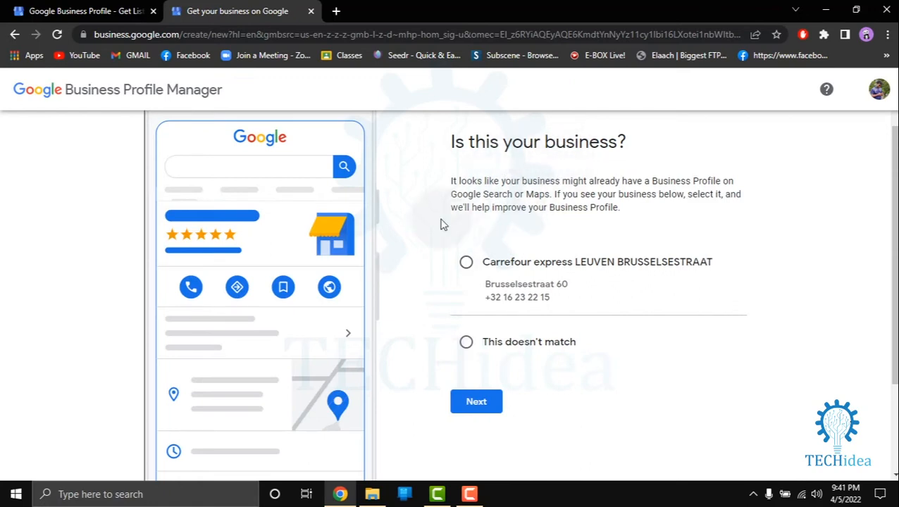
{"action": "left_click", "coordinate": [466, 342]}
{"action": "left_click", "coordinate": [477, 407]}
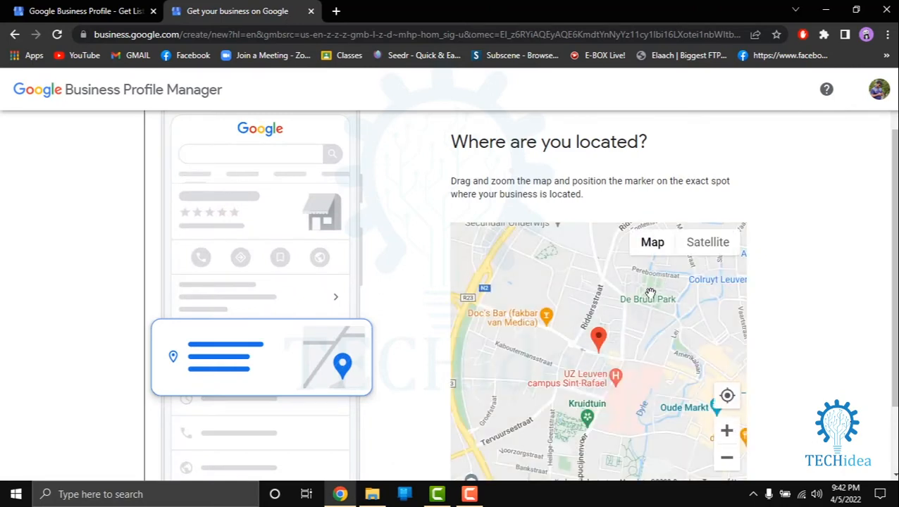
Move the business's map marker northwest to a spot beside Riddersstraat, west of De Bruul Park, and submit the location
{"action": "left_click_drag", "start_coordinate": [642, 295], "coordinate": [620, 316]}
{"action": "left_click_drag", "start_coordinate": [579, 368], "coordinate": [564, 298]}
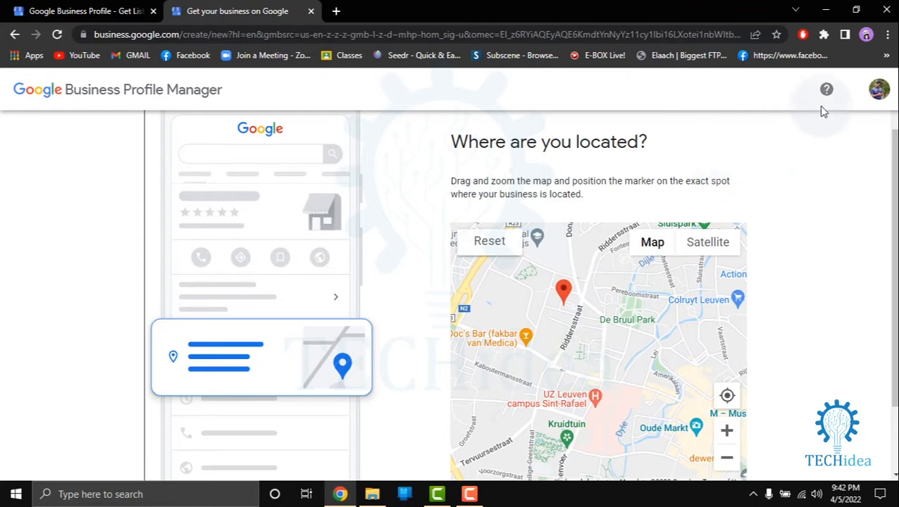
{"action": "scroll", "coordinate": [653, 282], "scroll_direction": "down", "scroll_amount": 2}
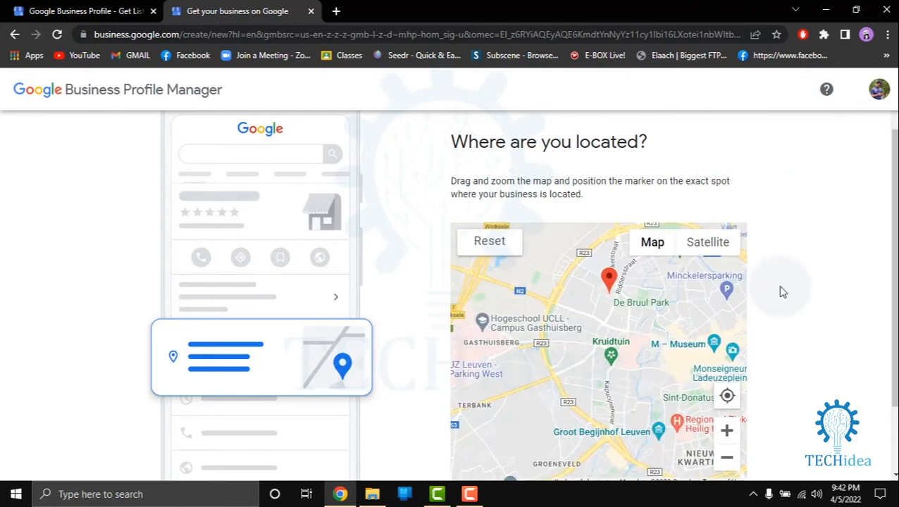
{"action": "scroll", "coordinate": [781, 310], "scroll_direction": "down", "scroll_amount": 2}
{"action": "left_click", "coordinate": [485, 427]}
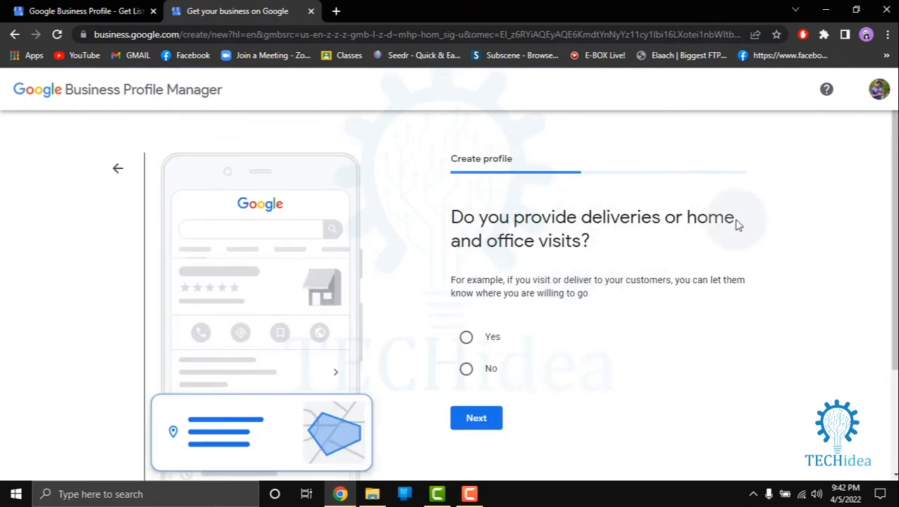
Answer Yes to providing deliveries or home and office visits, and continue without adding any service areas
{"action": "left_click", "coordinate": [466, 339]}
{"action": "left_click", "coordinate": [467, 428]}
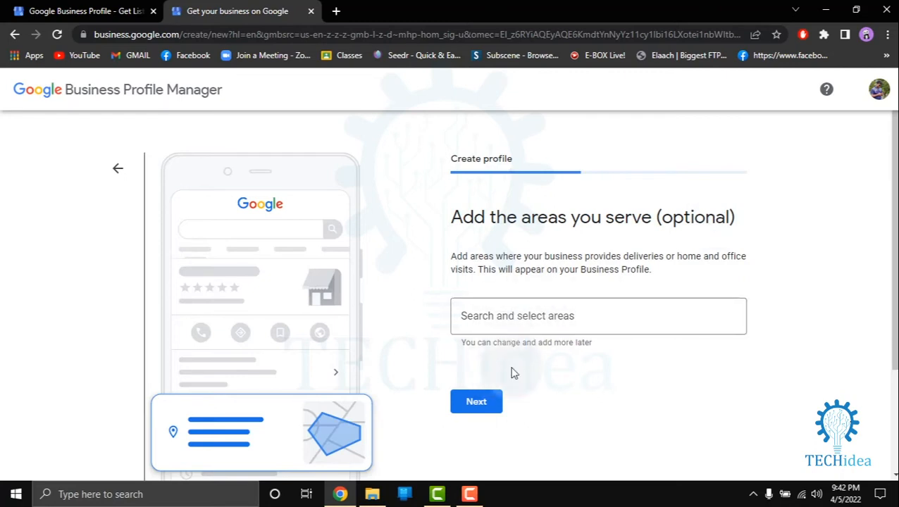
{"action": "left_click", "coordinate": [487, 402]}
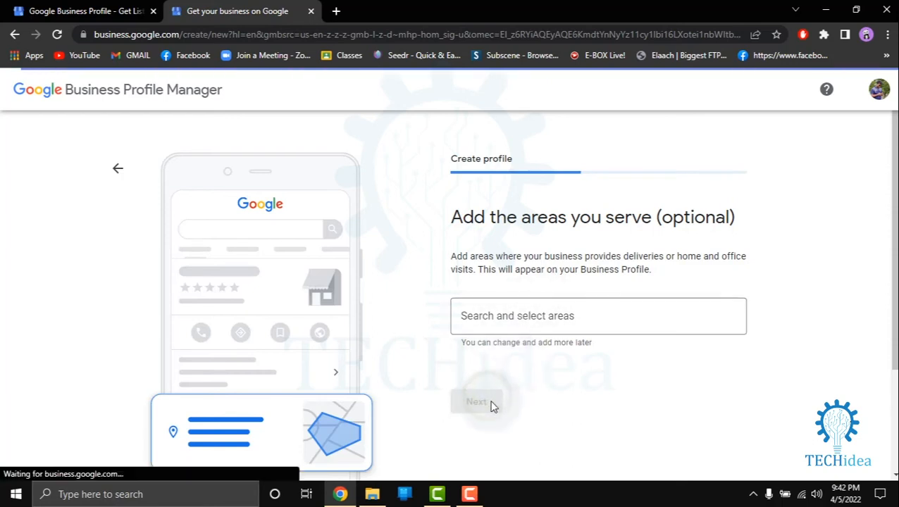
Declare that the business has no website, leave the contact phone number blank, and opt in to updates and recommendations
{"action": "scroll", "coordinate": [506, 331], "scroll_direction": "down", "scroll_amount": 2}
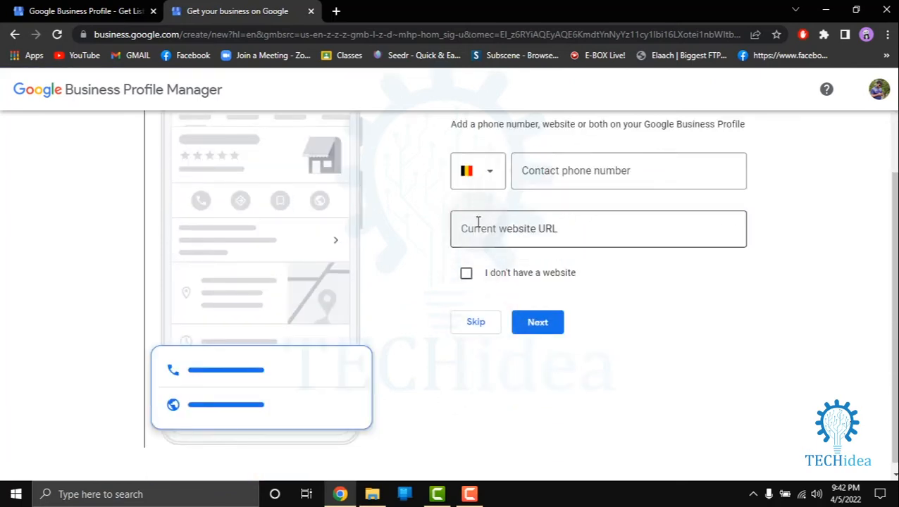
{"action": "left_click", "coordinate": [469, 275]}
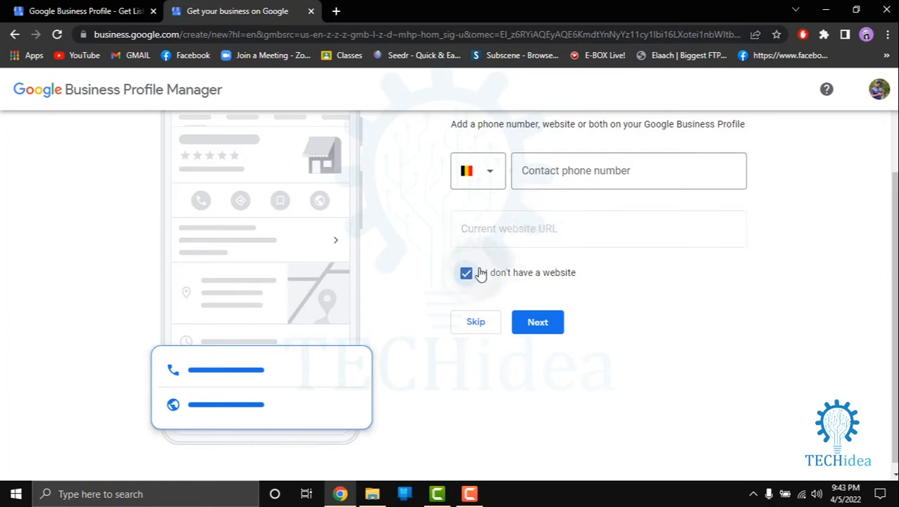
{"action": "left_click", "coordinate": [535, 324]}
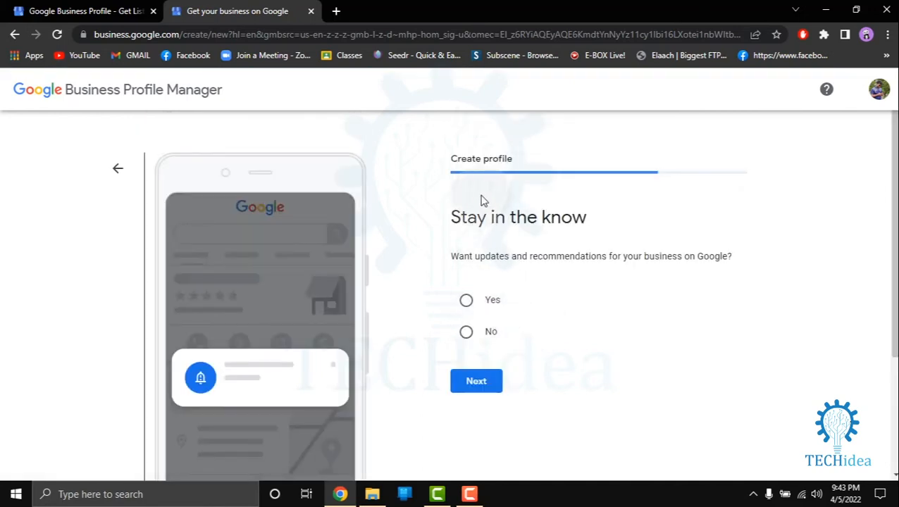
{"action": "left_click", "coordinate": [468, 309]}
{"action": "left_click", "coordinate": [481, 385]}
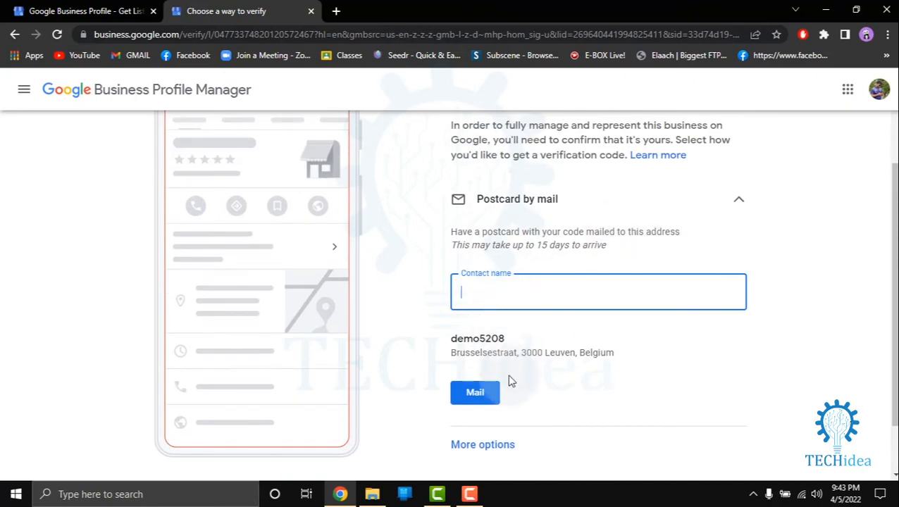
Request the verification code by mailed postcard to the business address and proceed to customizing the profile
{"action": "scroll", "coordinate": [482, 392], "scroll_direction": "down", "scroll_amount": 1}
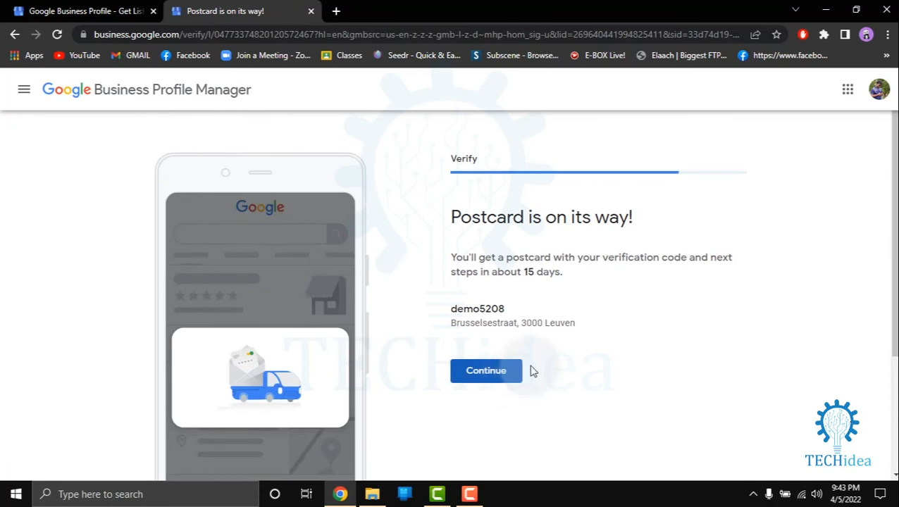
{"action": "left_click", "coordinate": [503, 373]}
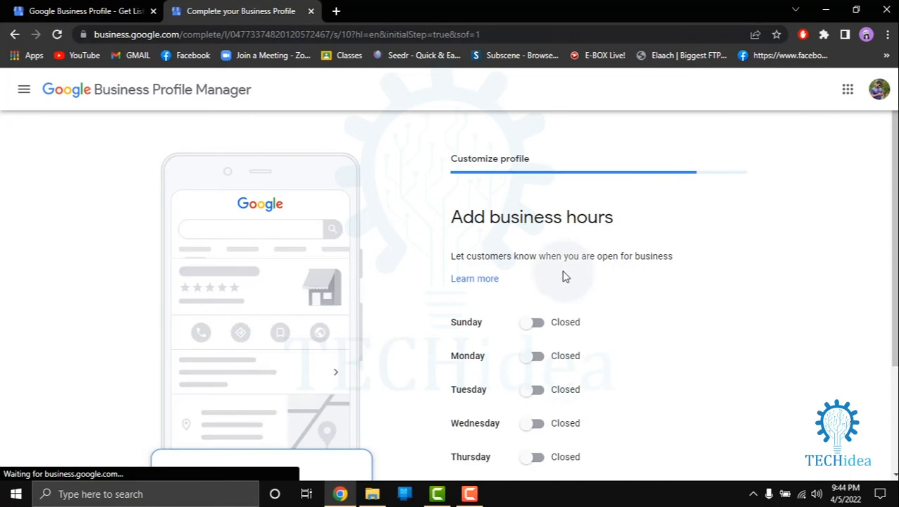
Leave every day marked Closed in the business hours and keep Accept Messages enabled for customer messaging
{"action": "scroll", "coordinate": [563, 277], "scroll_direction": "down", "scroll_amount": 3}
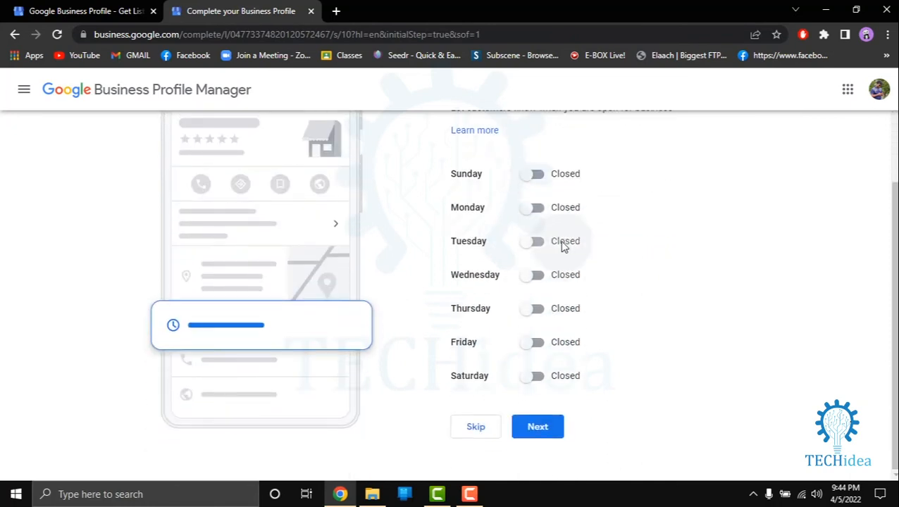
{"action": "left_click", "coordinate": [539, 435]}
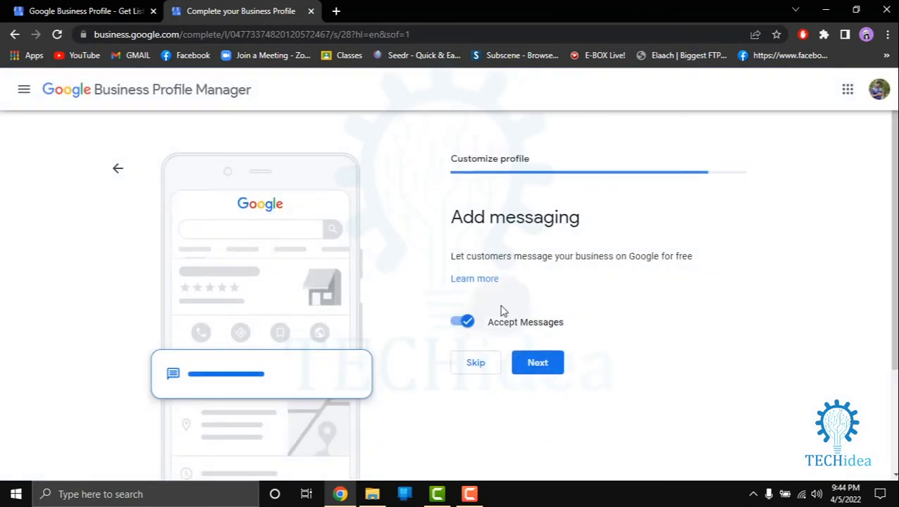
{"action": "left_click", "coordinate": [534, 360]}
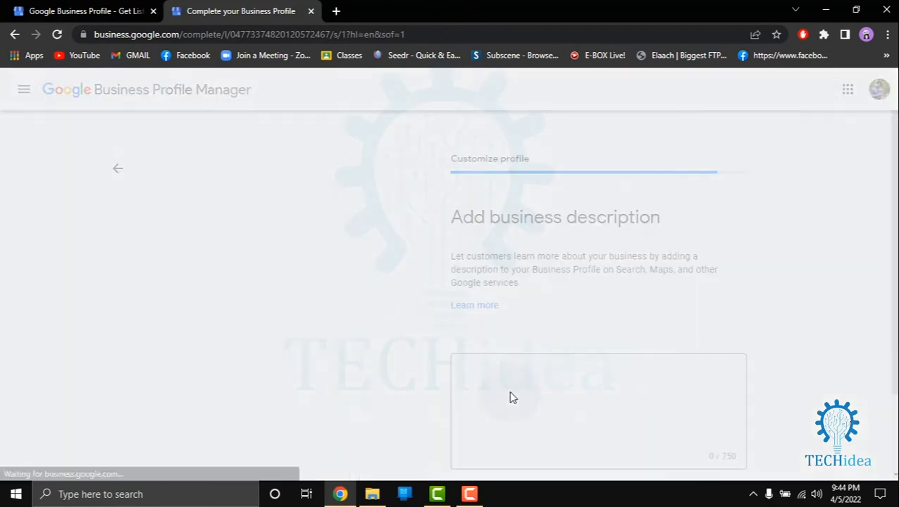
Add the business description "demo" and submit it
{"action": "scroll", "coordinate": [541, 308], "scroll_direction": "down", "scroll_amount": 3}
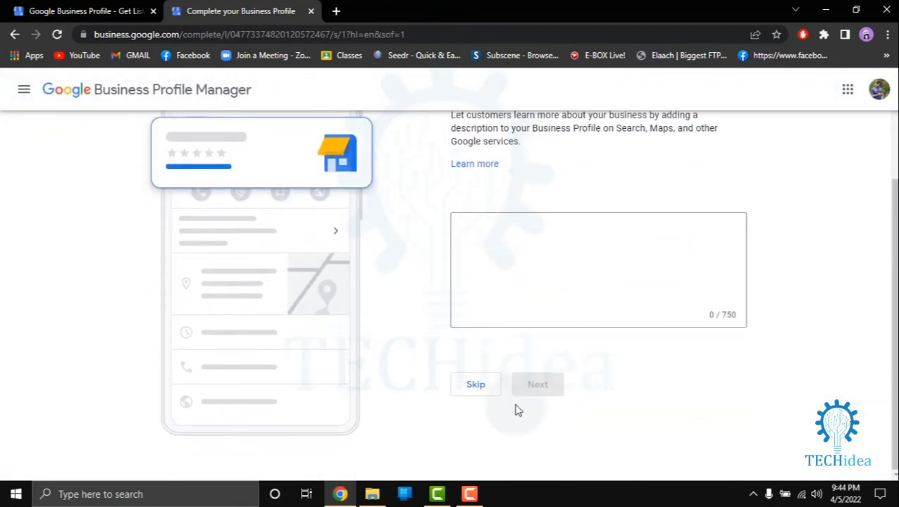
{"action": "left_click", "coordinate": [601, 286]}
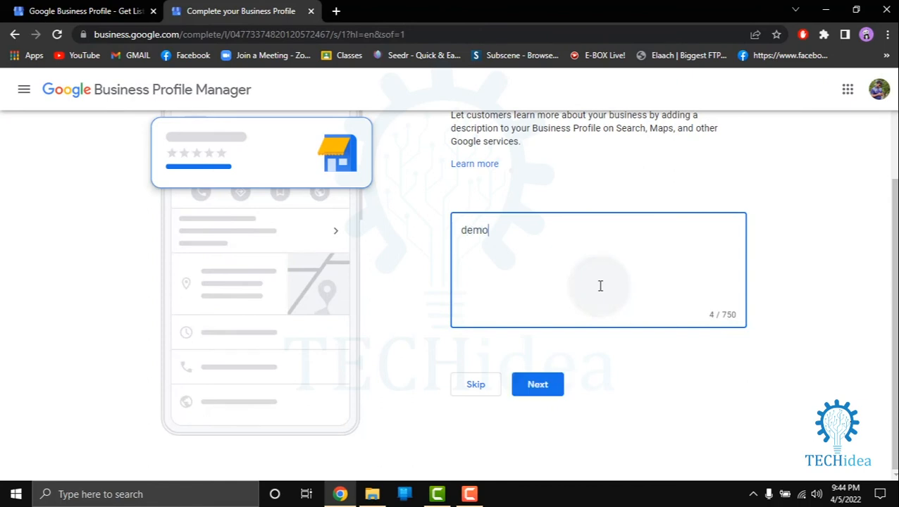
{"action": "left_click", "coordinate": [548, 396]}
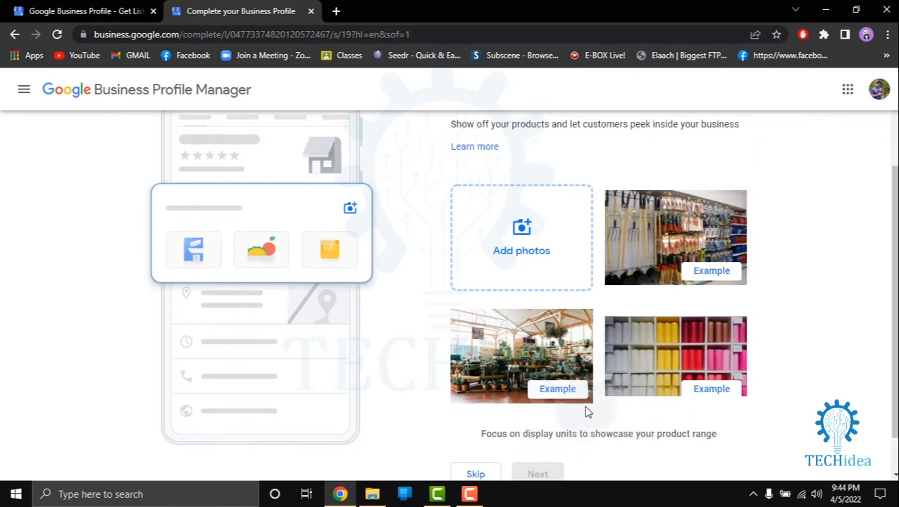
Skip adding business photos and advertising with Google Ads, and continue past the final profile customization page
{"action": "scroll", "coordinate": [536, 420], "scroll_direction": "down", "scroll_amount": 1}
{"action": "left_click", "coordinate": [482, 428]}
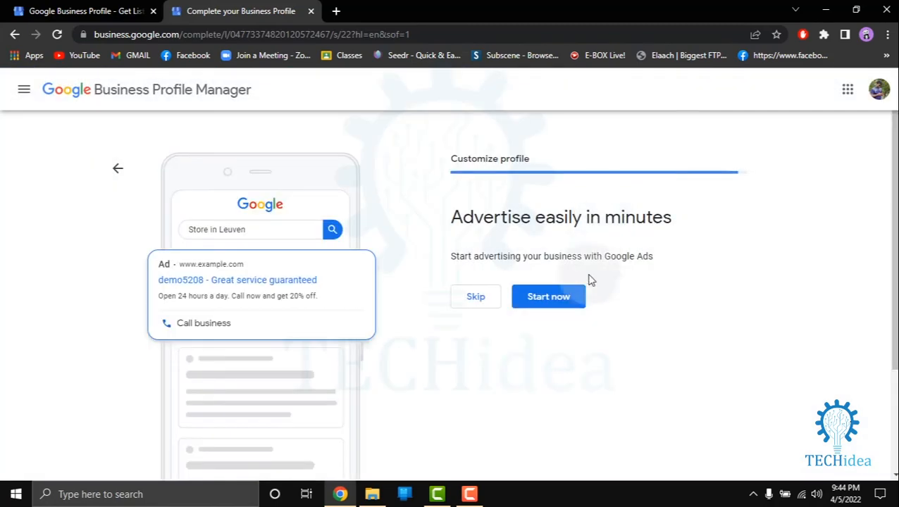
{"action": "left_click", "coordinate": [549, 298]}
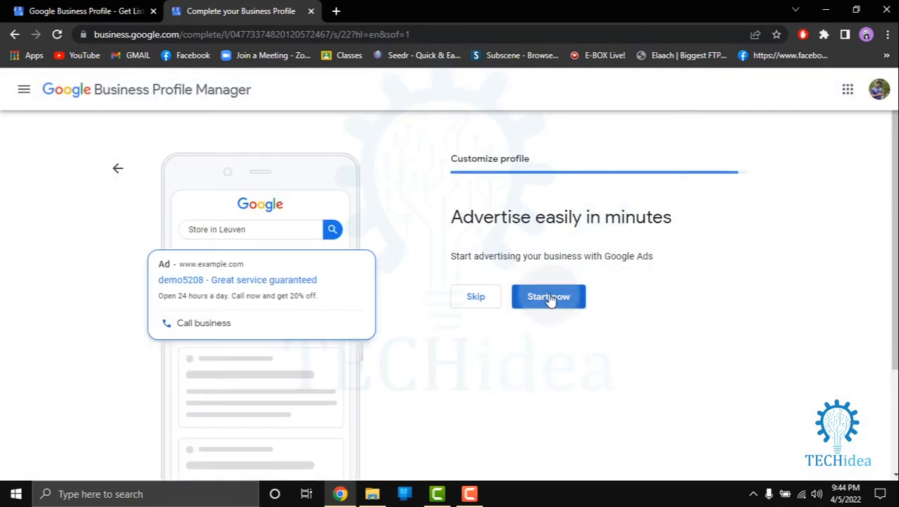
{"action": "left_click", "coordinate": [469, 298]}
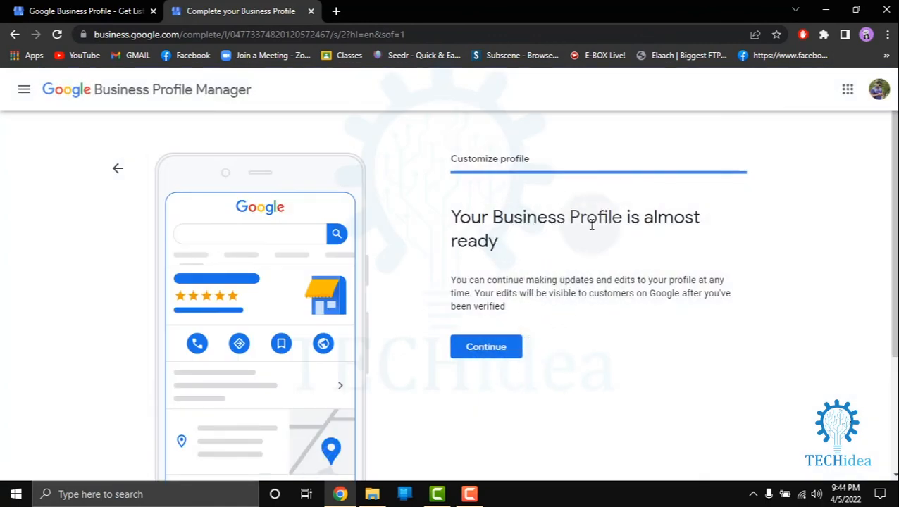
{"action": "left_click_drag", "start_coordinate": [459, 220], "coordinate": [556, 247]}
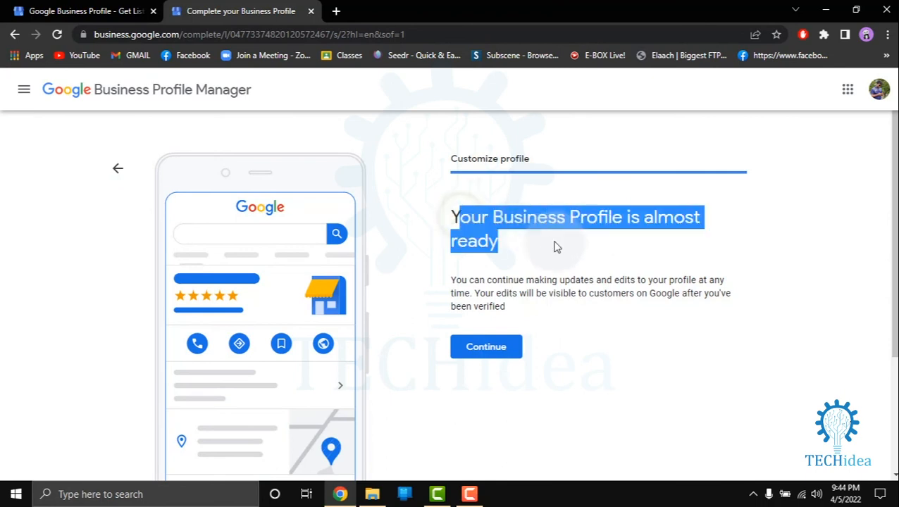
{"action": "left_click", "coordinate": [560, 275]}
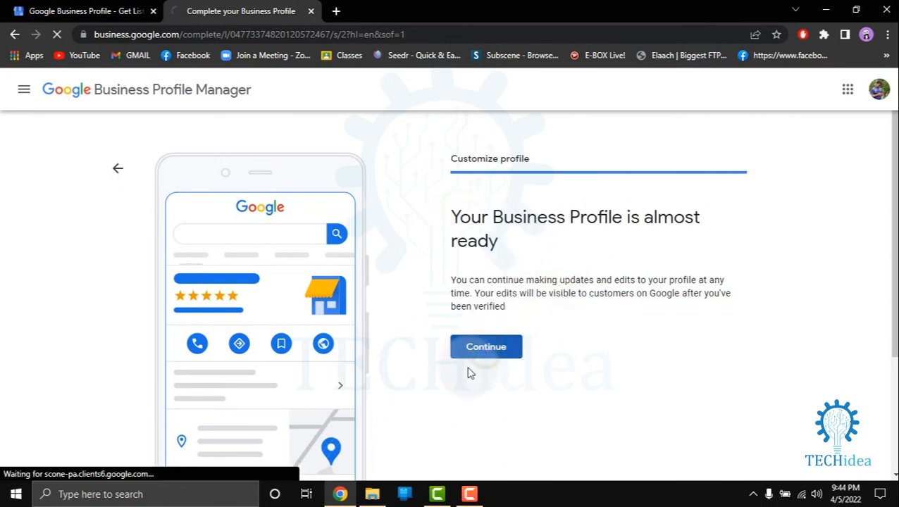